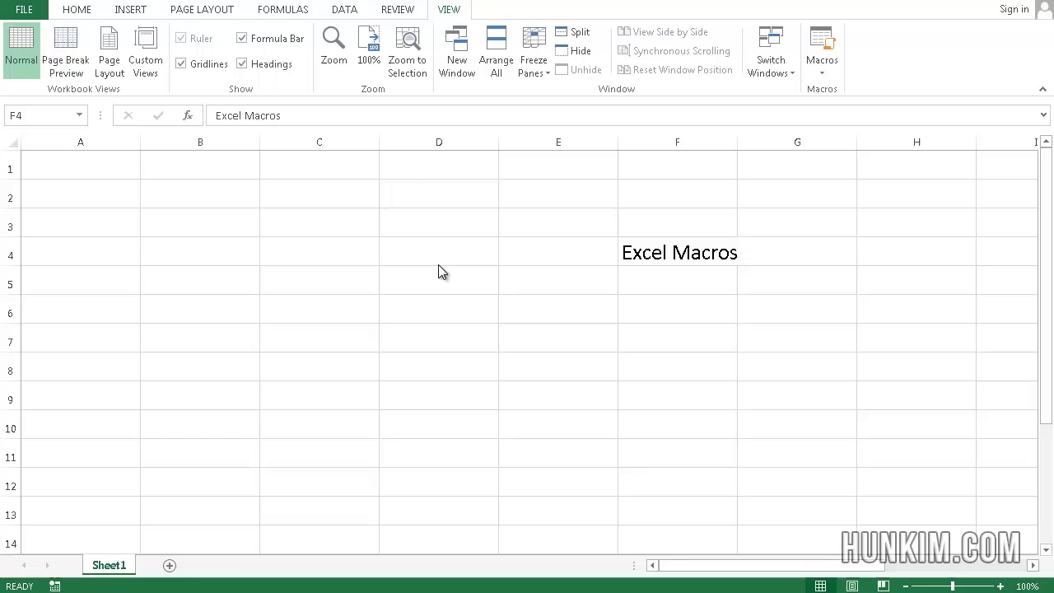
# - Select cell C5 and review the existing macros list, closing it without running any
pyautogui.click(358, 278)
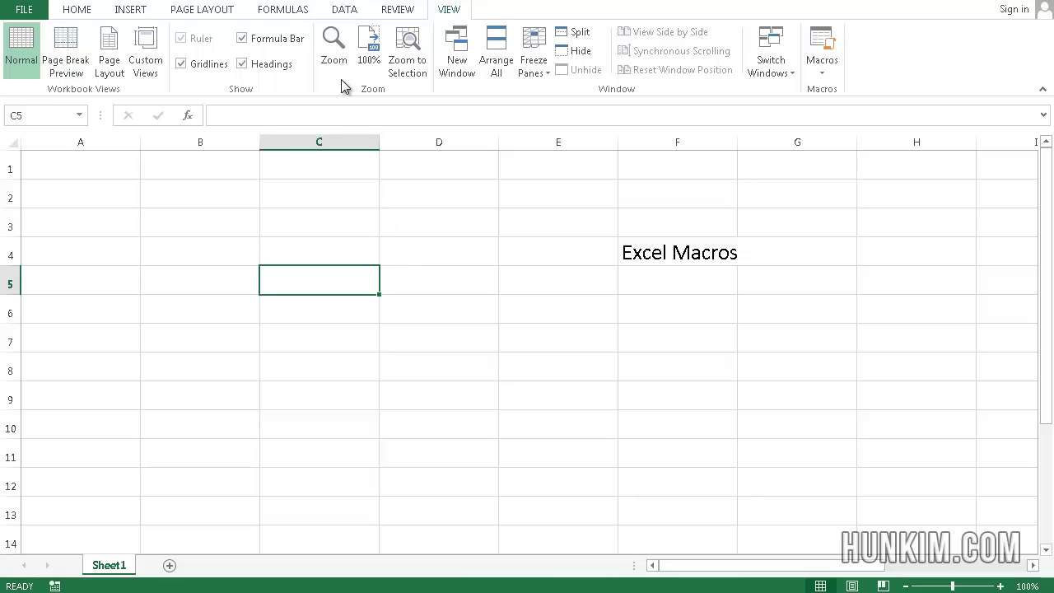
pyautogui.click(820, 75)
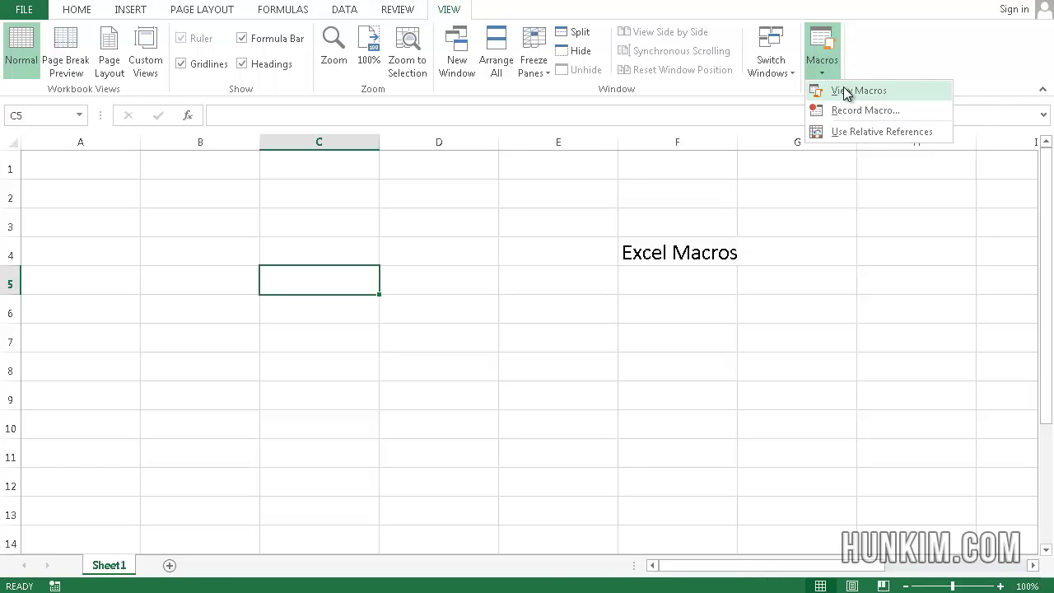
pyautogui.click(846, 92)
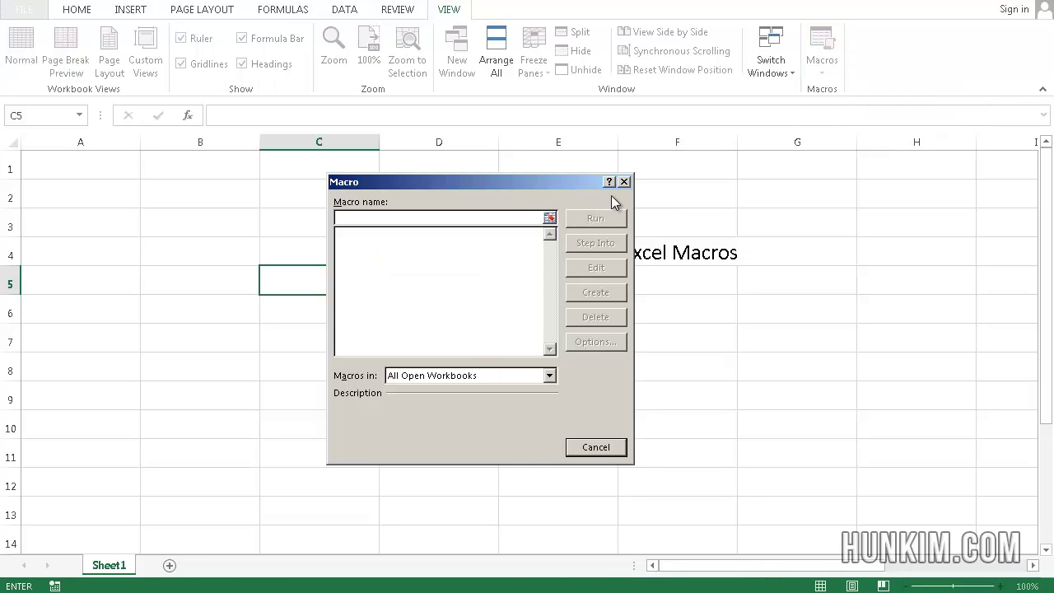
pyautogui.click(596, 448)
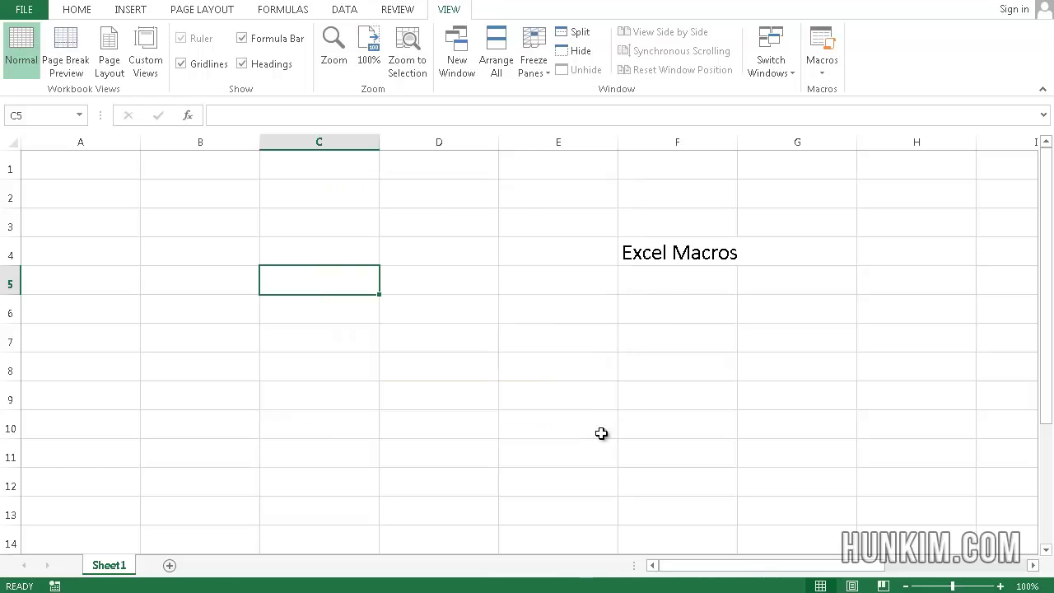
# - Start recording Macro4 in this workbook with Ctrl+Q as its shortcut
pyautogui.click(824, 68)
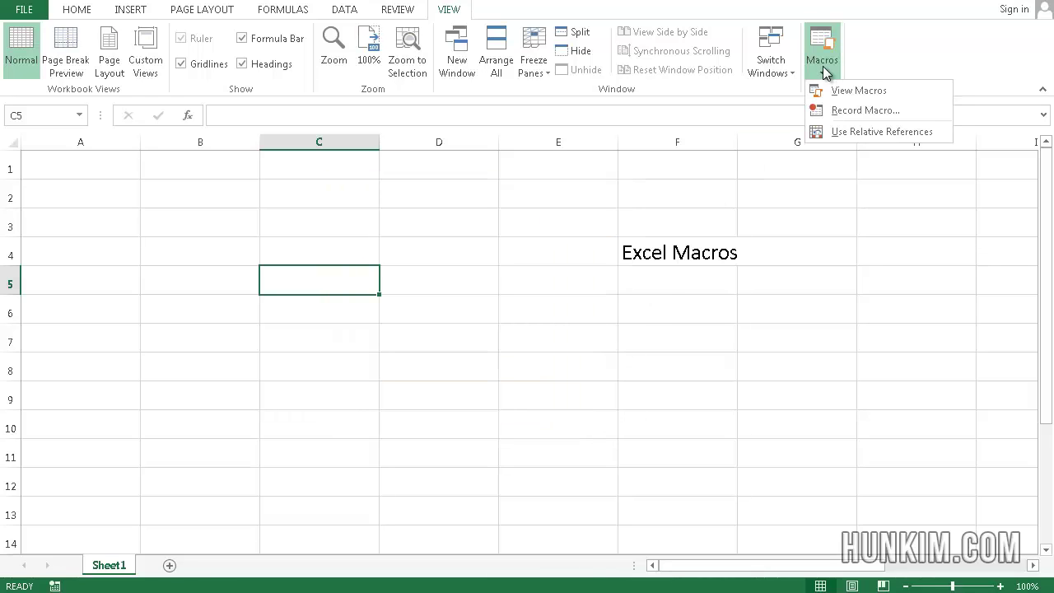
pyautogui.click(858, 110)
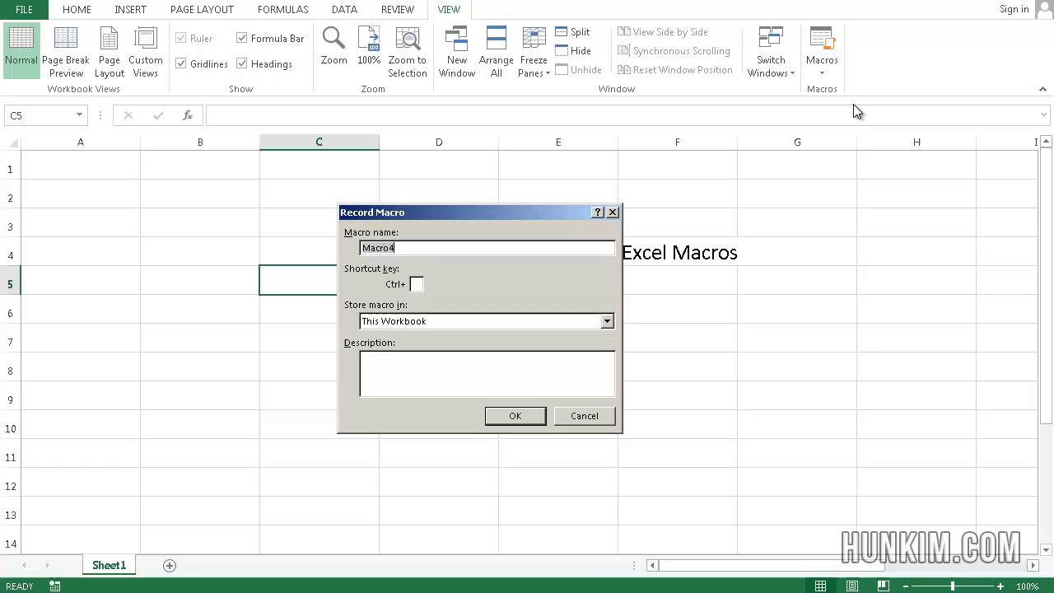
pyautogui.click(417, 283)
pyautogui.write('q')
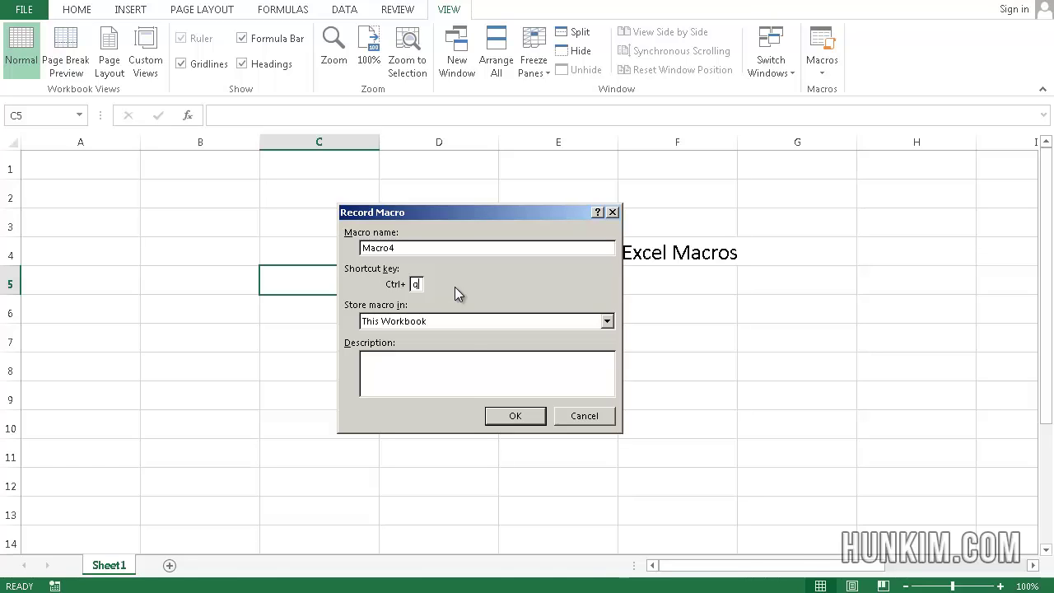
pyautogui.click(515, 417)
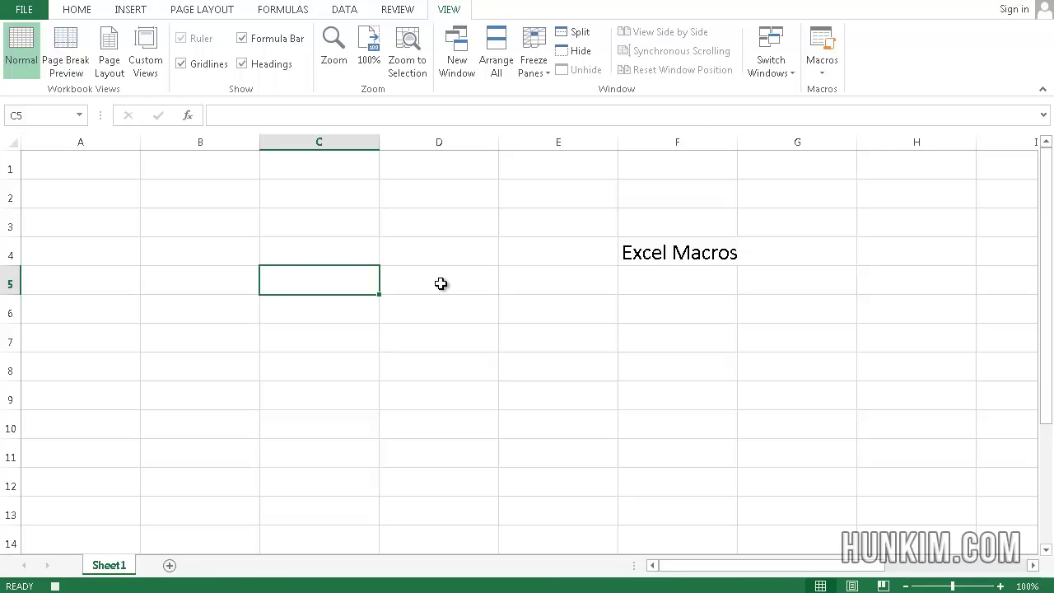
# - Format cell C5 with a Bold Italic font and a gold background fill
pyautogui.hotkey('ctrl', '1')
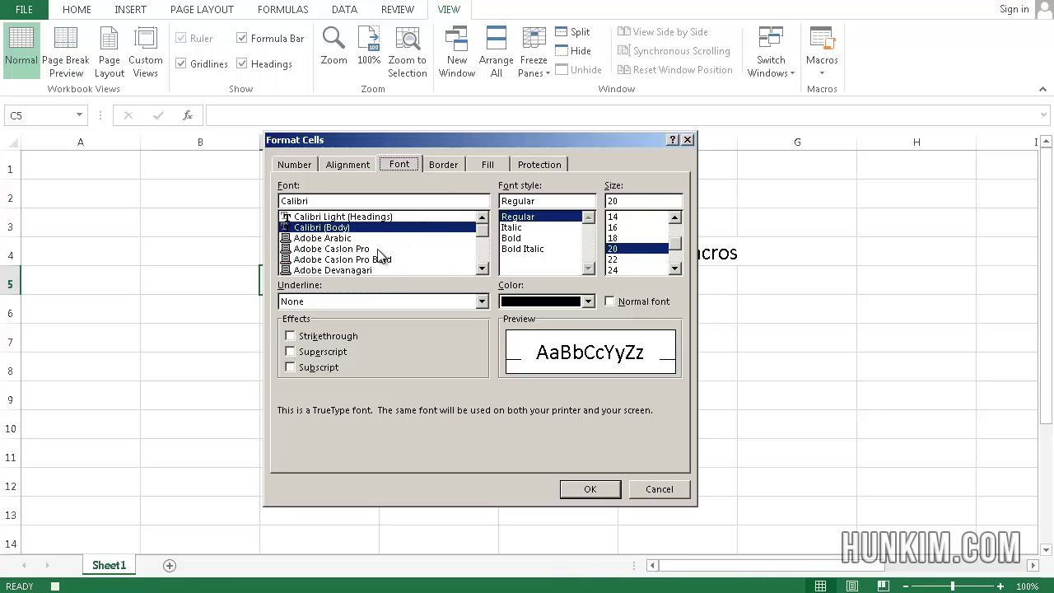
pyautogui.click(545, 250)
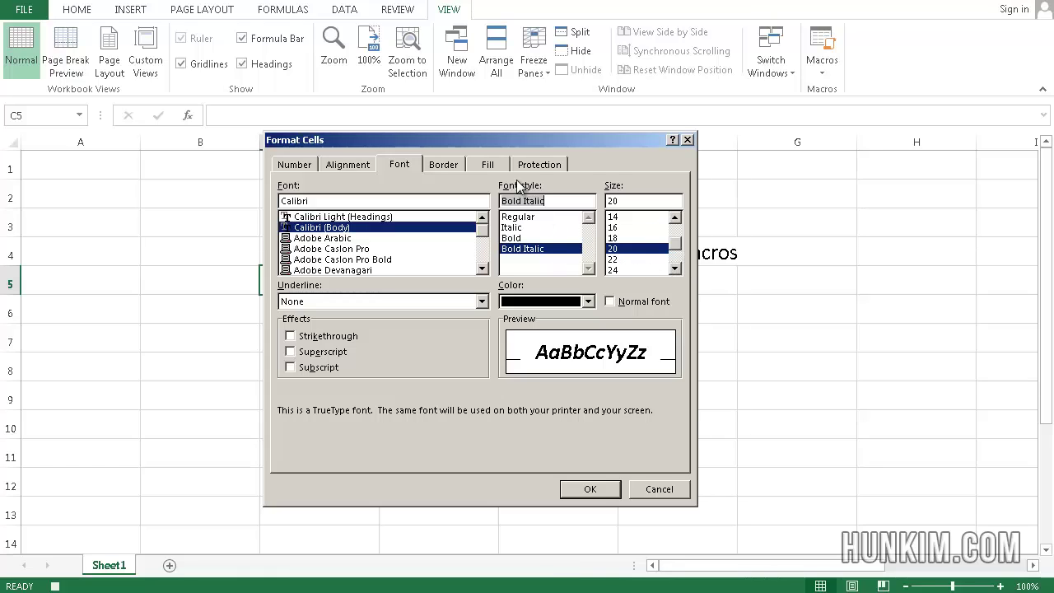
pyautogui.click(494, 168)
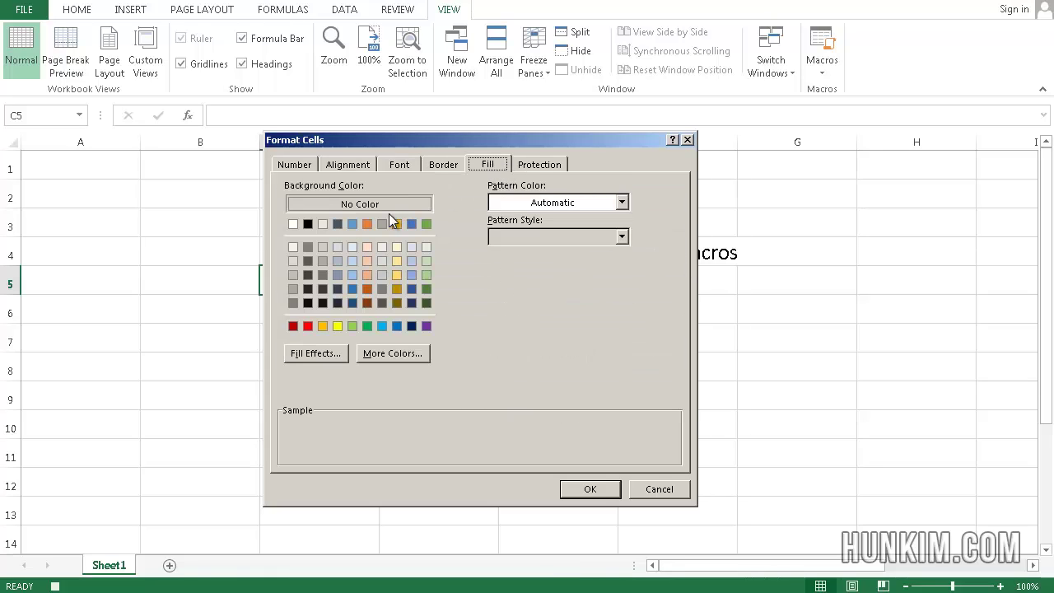
pyautogui.click(398, 224)
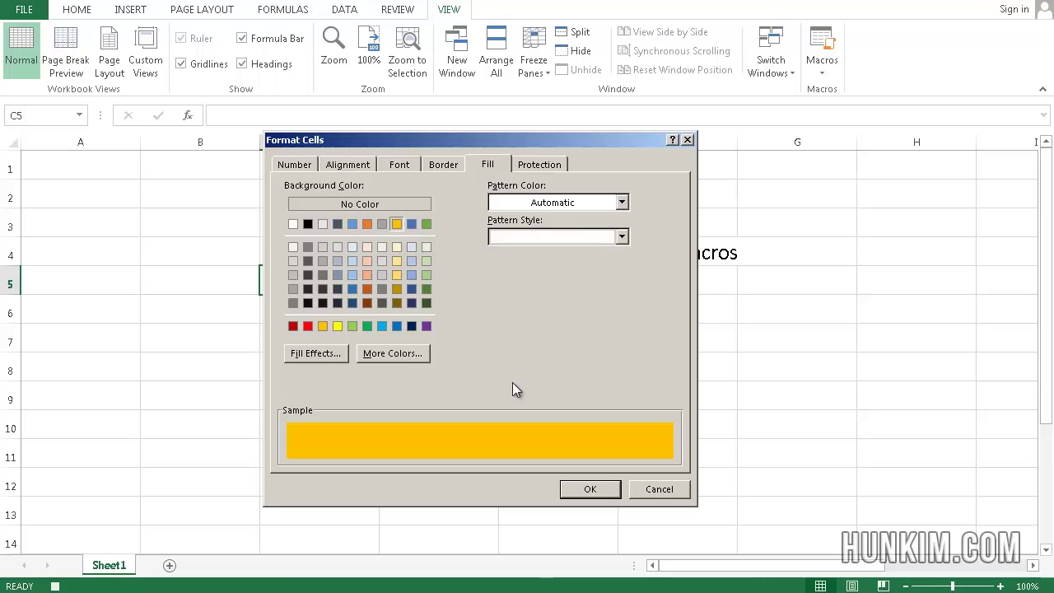
pyautogui.click(590, 490)
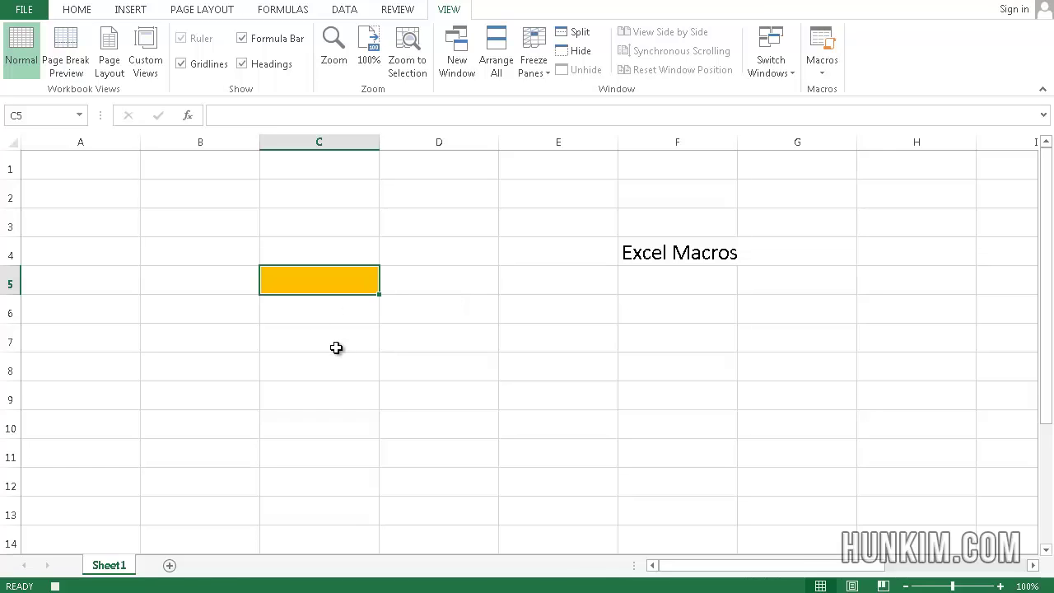
# - Enter 'macro' into cell C5, then stop the Macro4 recording
pyautogui.write('macro')
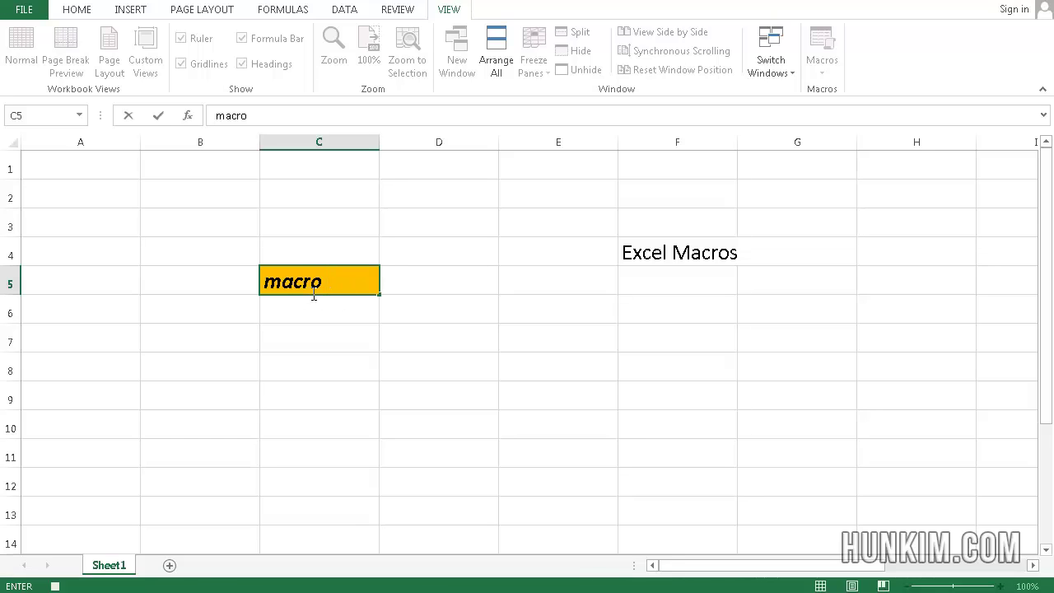
pyautogui.press('Return')
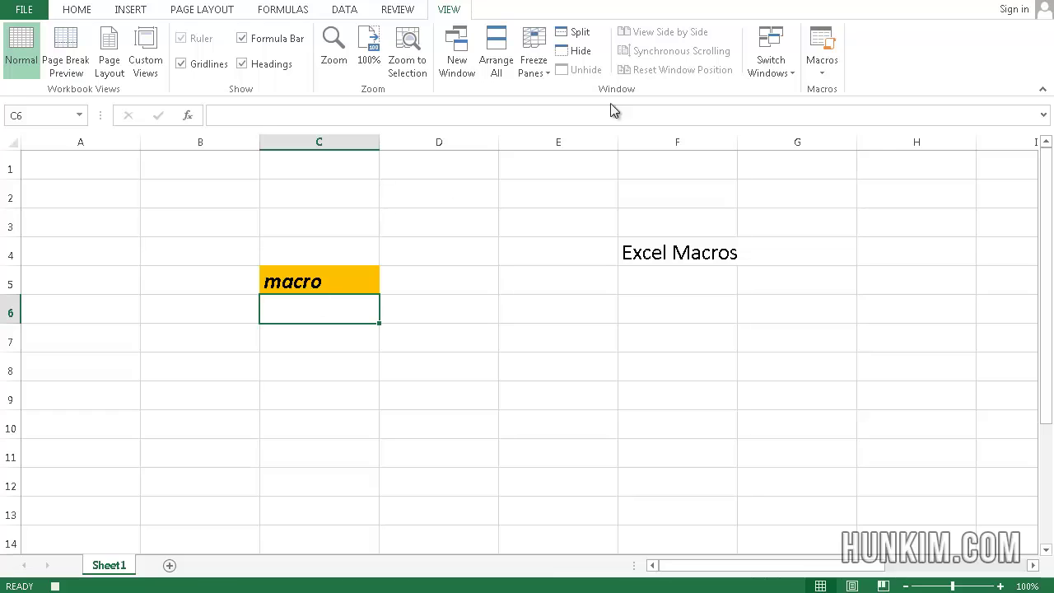
pyautogui.click(821, 69)
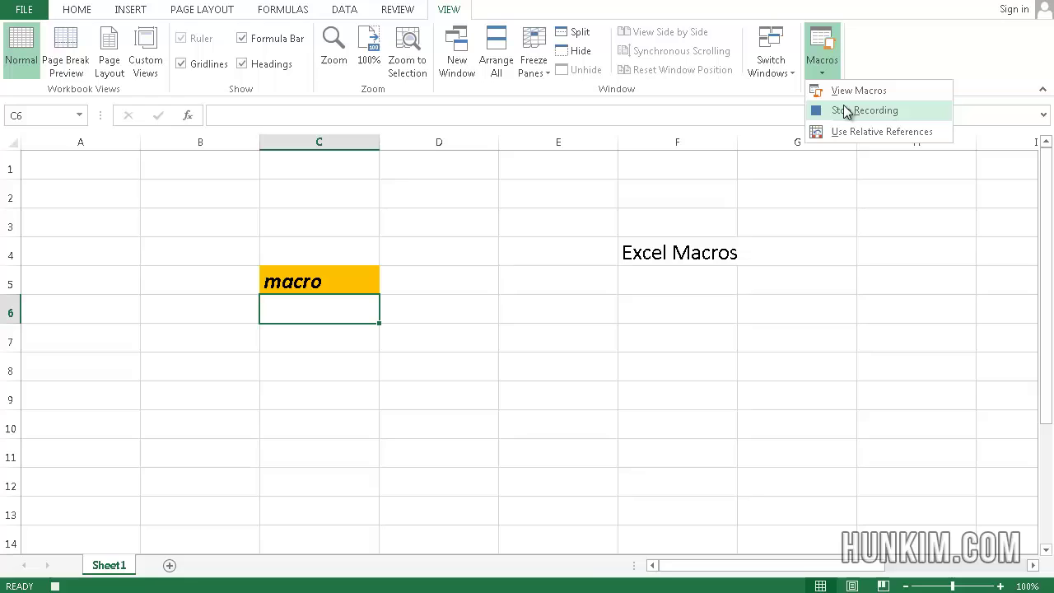
pyautogui.click(56, 586)
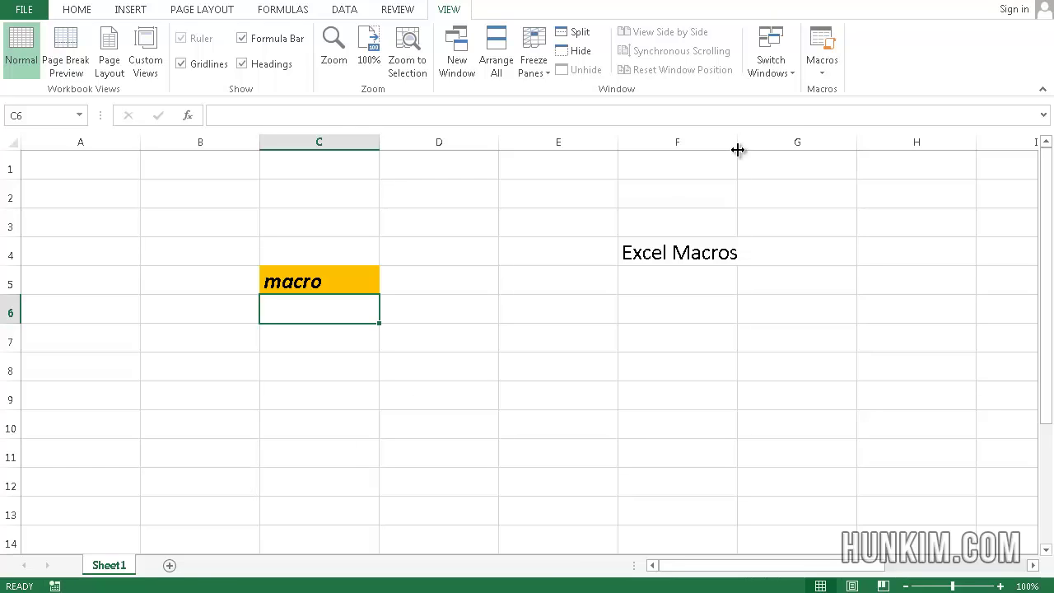
pyautogui.click(837, 74)
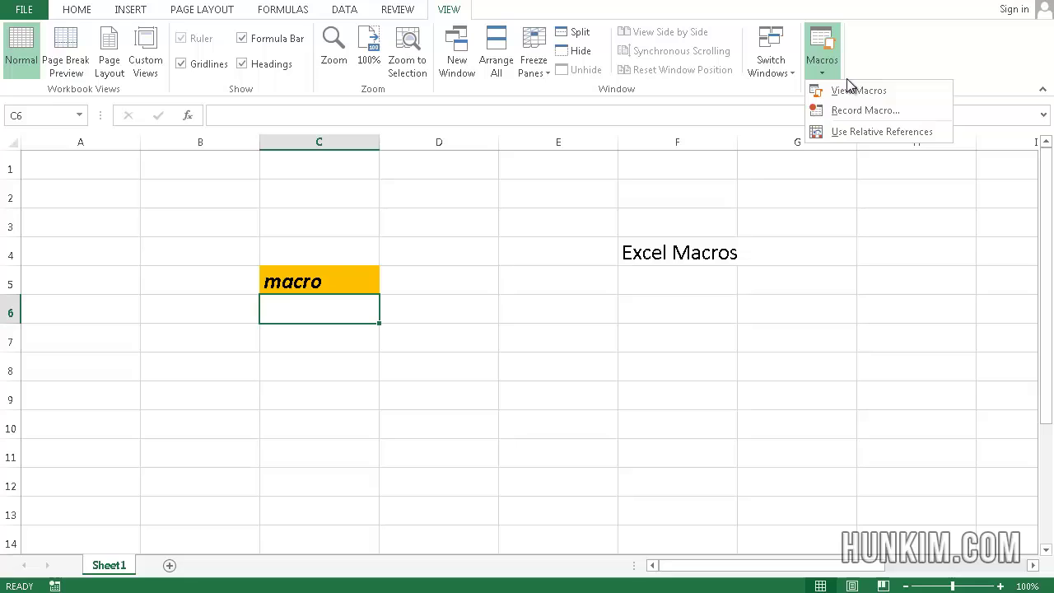
pyautogui.click(862, 90)
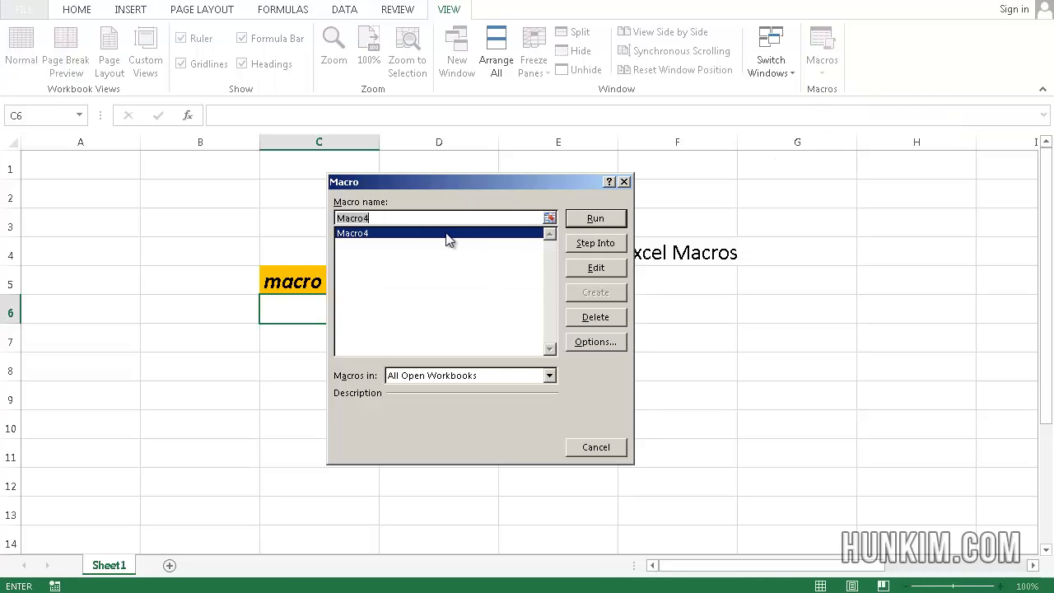
pyautogui.click(607, 448)
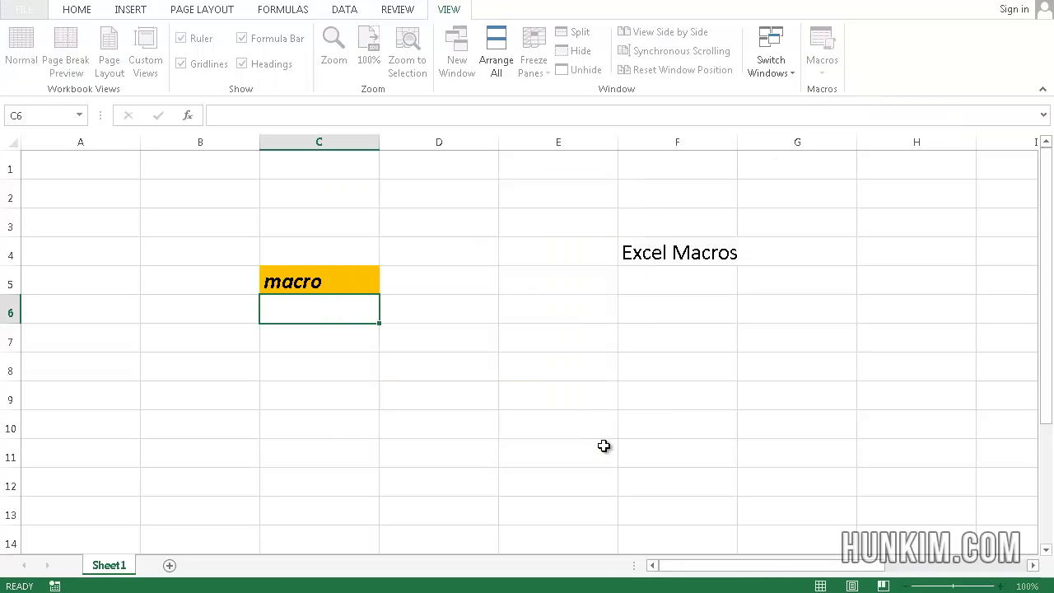
# - Run the recorded macro on cells E8, D7 and D6
pyautogui.click(544, 368)
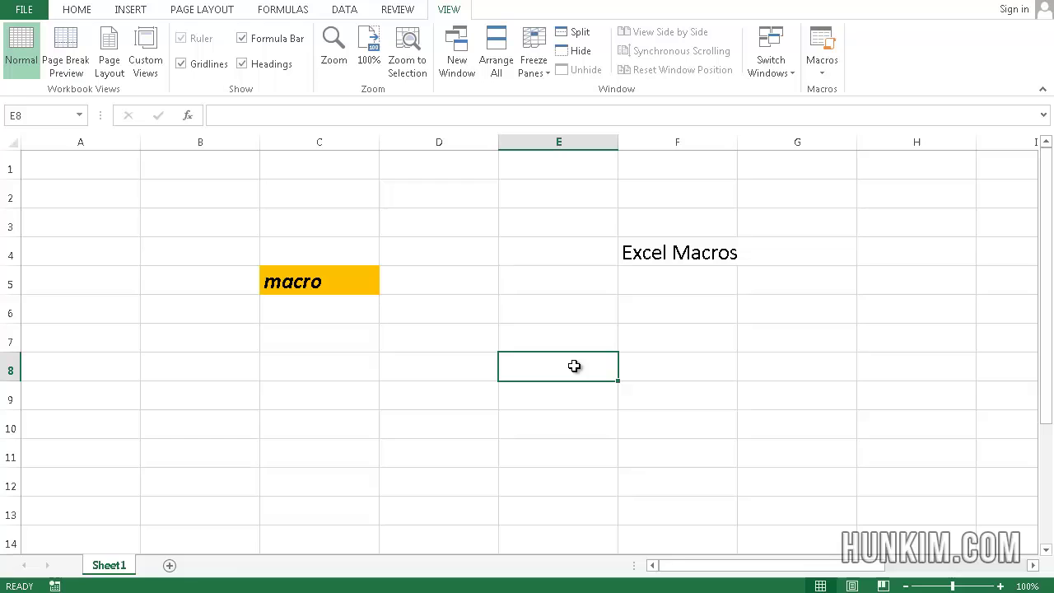
pyautogui.hotkey('ctrl', 'shift', 'm')
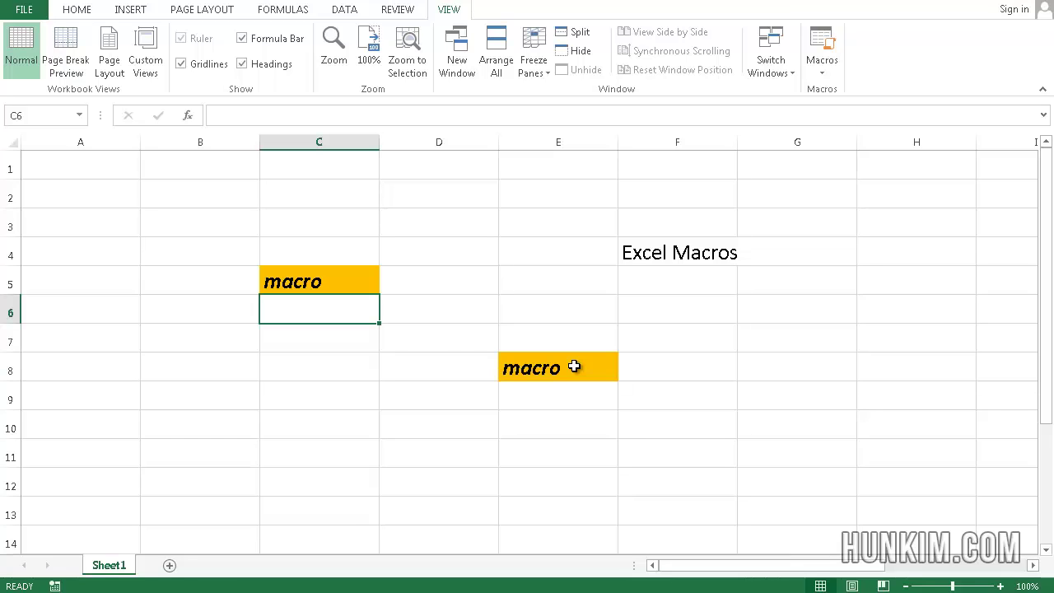
pyautogui.click(437, 337)
pyautogui.hotkey('ctrl', 'shift', 'm')
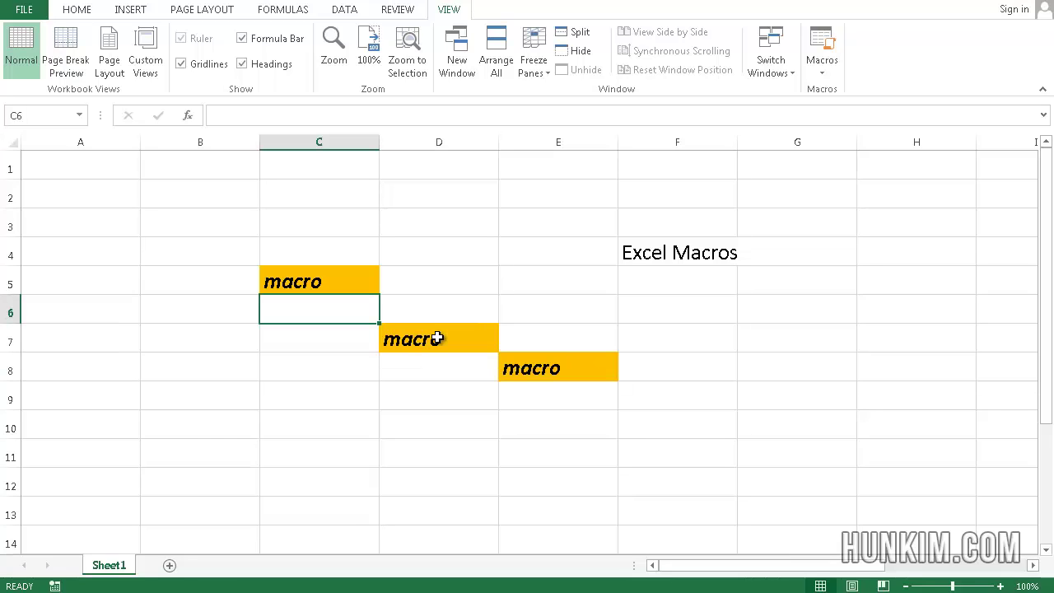
pyautogui.click(396, 314)
pyautogui.hotkey('ctrl', 'shift', 'm')
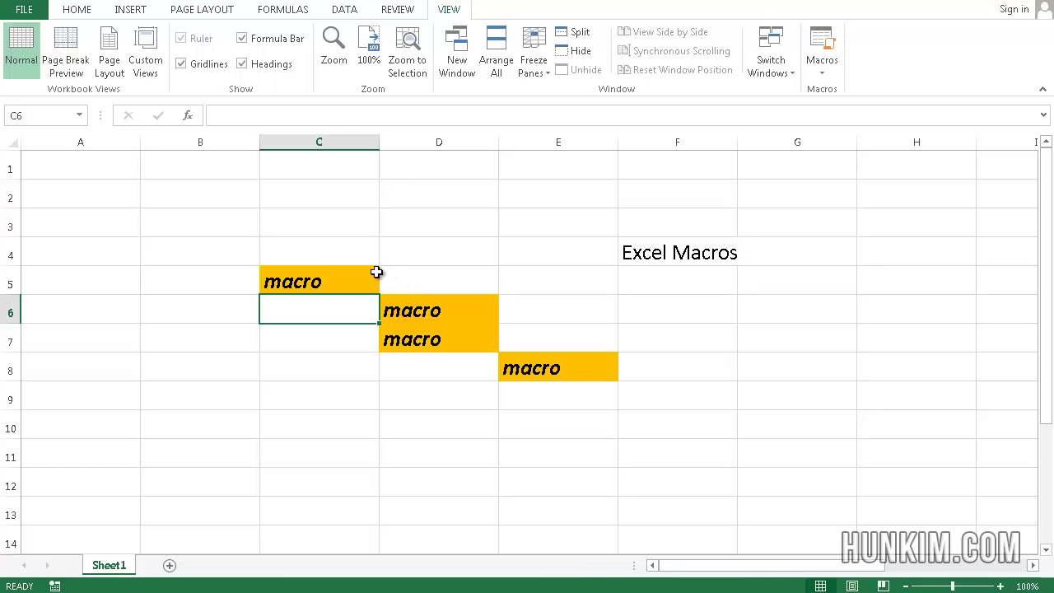
# - Run the recorded macro on cells D4, E3 and F2
pyautogui.click(428, 251)
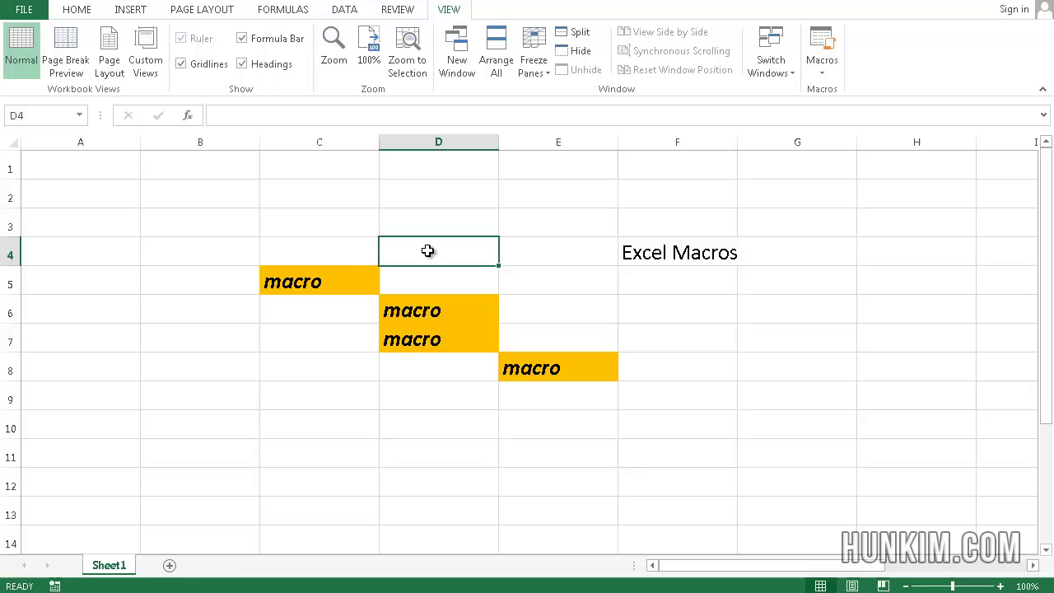
pyautogui.click(307, 283)
pyautogui.click(399, 251)
pyautogui.hotkey('ctrl', 'shift', 'm')
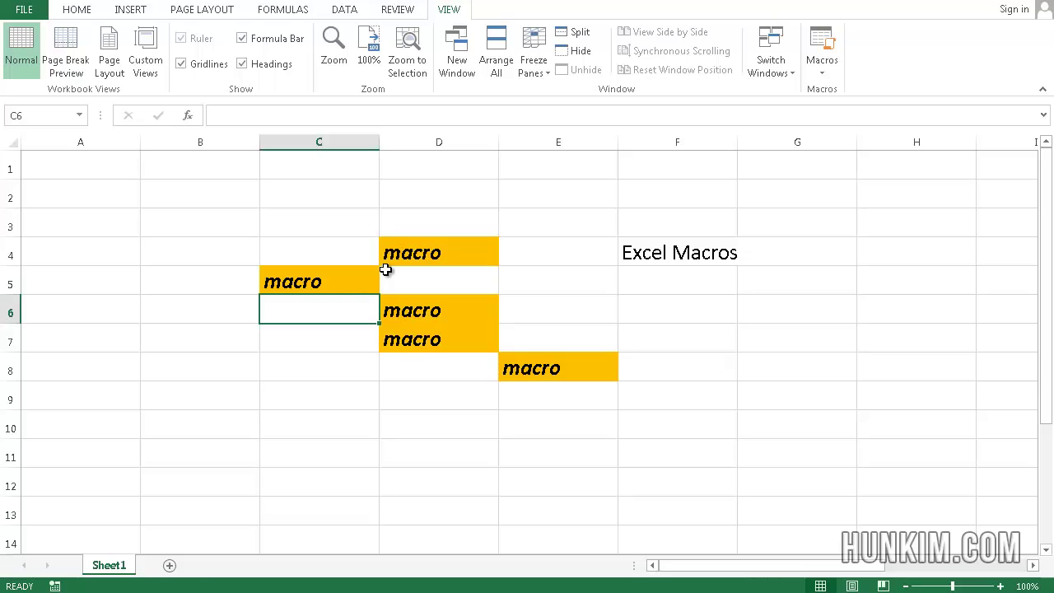
pyautogui.click(567, 216)
pyautogui.hotkey('ctrl', 'shift', 'm')
pyautogui.click(645, 200)
pyautogui.hotkey('ctrl', 'shift', 'm')
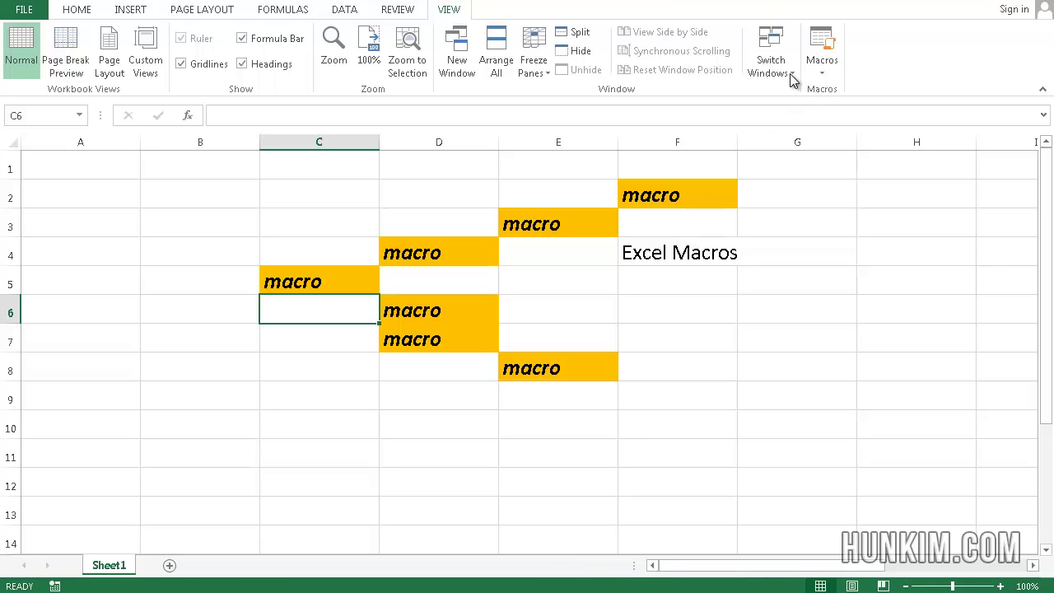
# - Open Macro4's VBA code for editing from the macros list
pyautogui.click(838, 67)
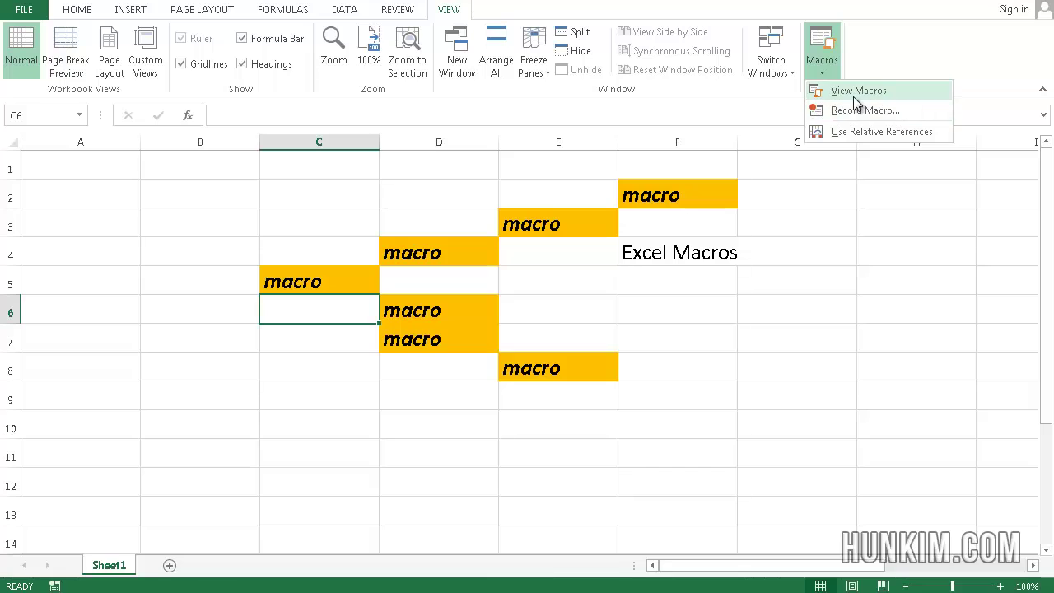
pyautogui.click(856, 91)
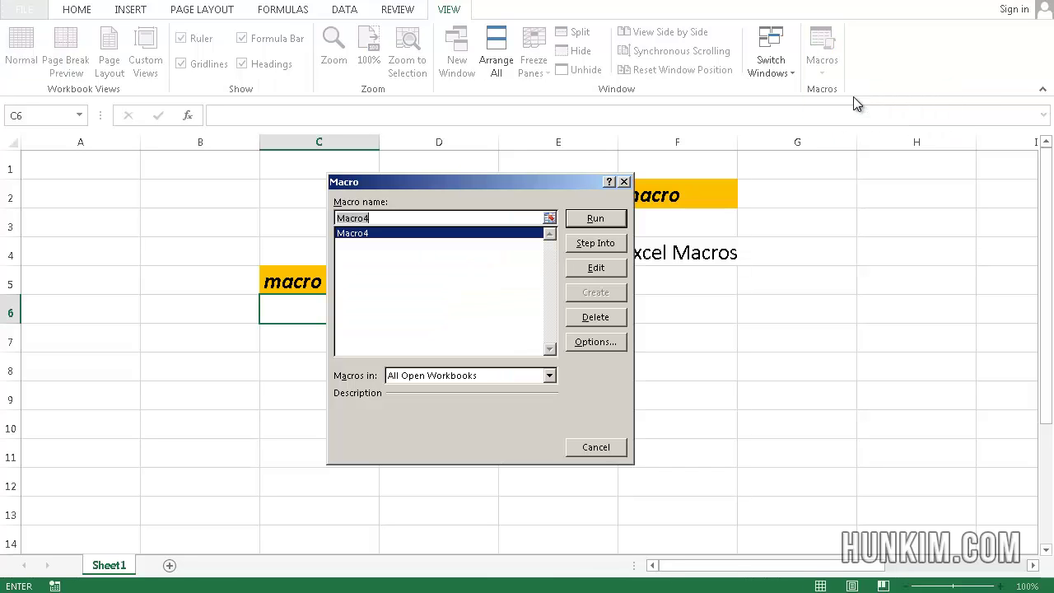
pyautogui.click(596, 267)
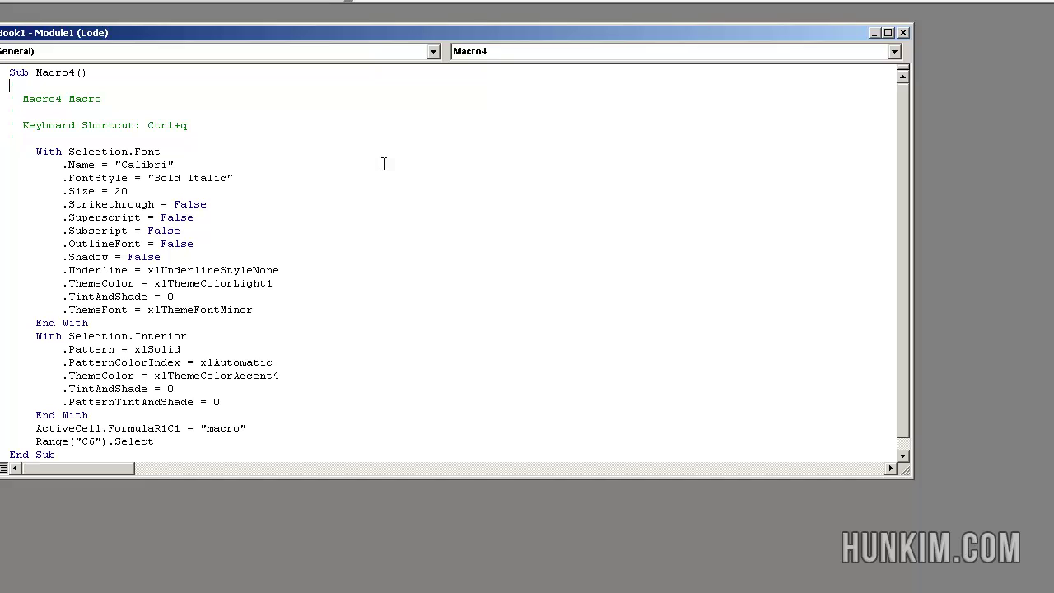
pyautogui.moveTo(312, 35); pyautogui.dragTo(401, 30)
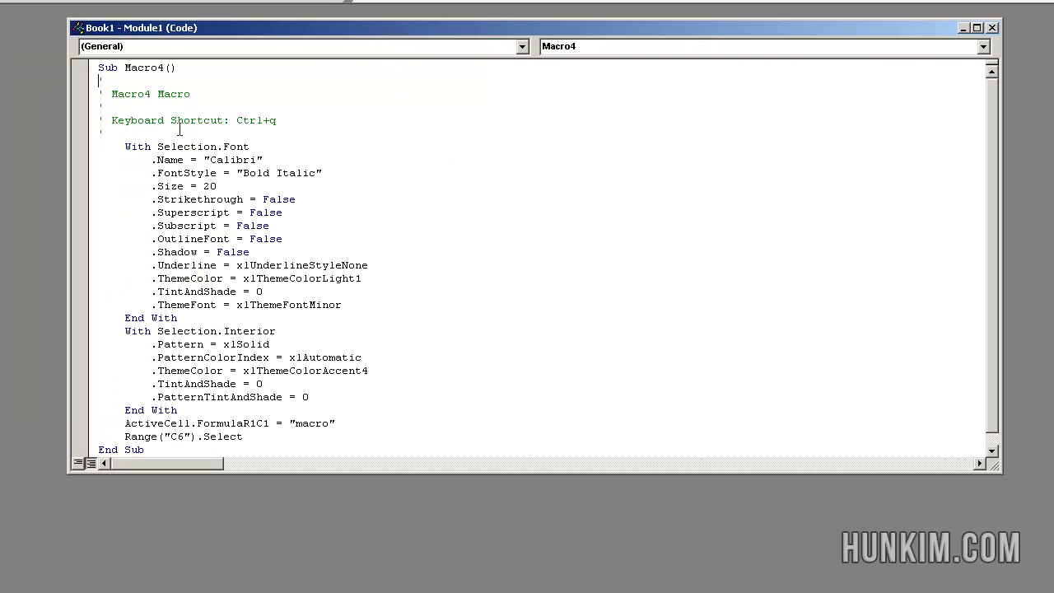
pyautogui.moveTo(153, 198); pyautogui.dragTo(346, 280)
pyautogui.click(359, 313)
pyautogui.hotkey('ctrl', 'End')
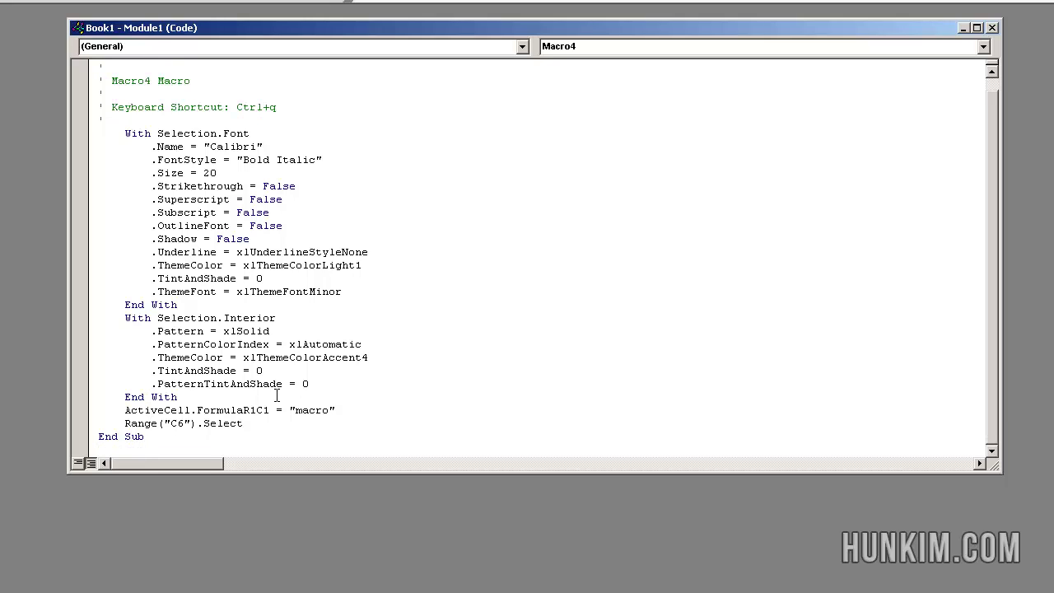
pyautogui.press('Up')
pyautogui.press('Up')
pyautogui.press('Up')
pyautogui.press('Up')
pyautogui.press('Up')
pyautogui.press('Up')
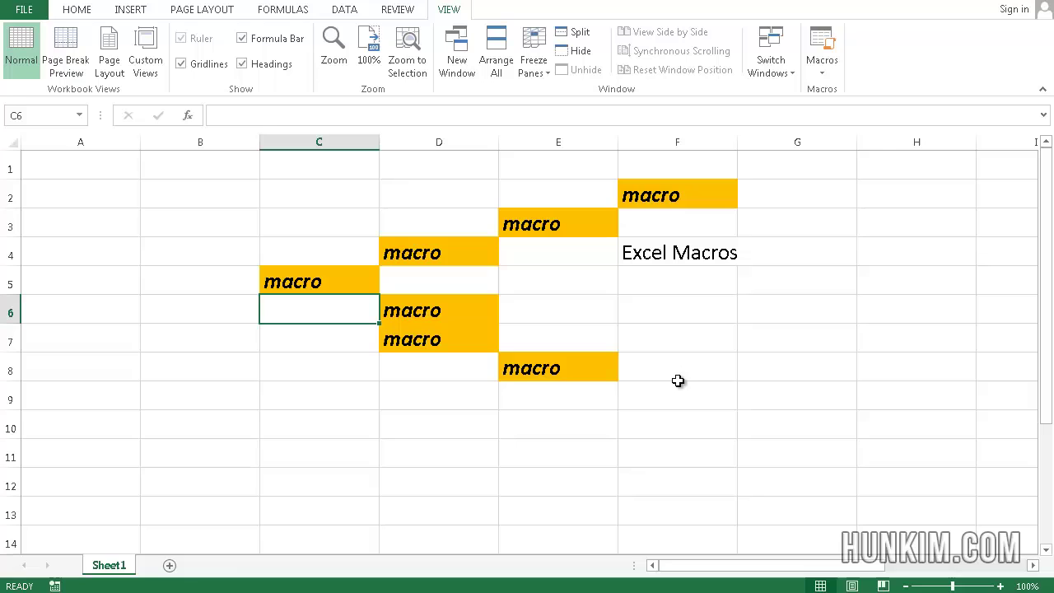
pyautogui.click(348, 350)
pyautogui.press('Up')
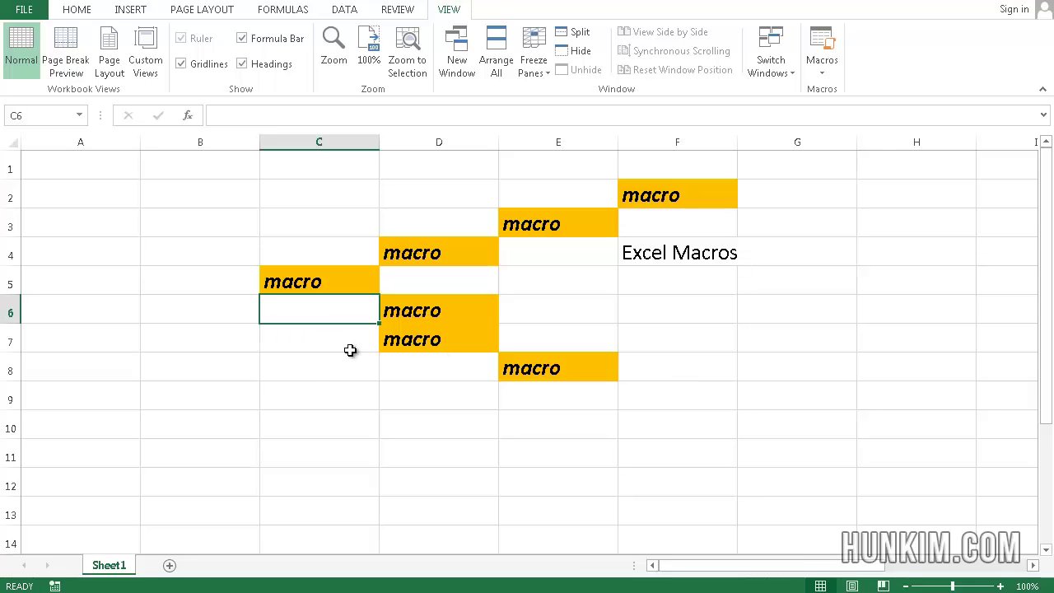
pyautogui.press('Down')
pyautogui.press('Down')
pyautogui.press('Right')
pyautogui.press('Down')
pyautogui.press('Right')
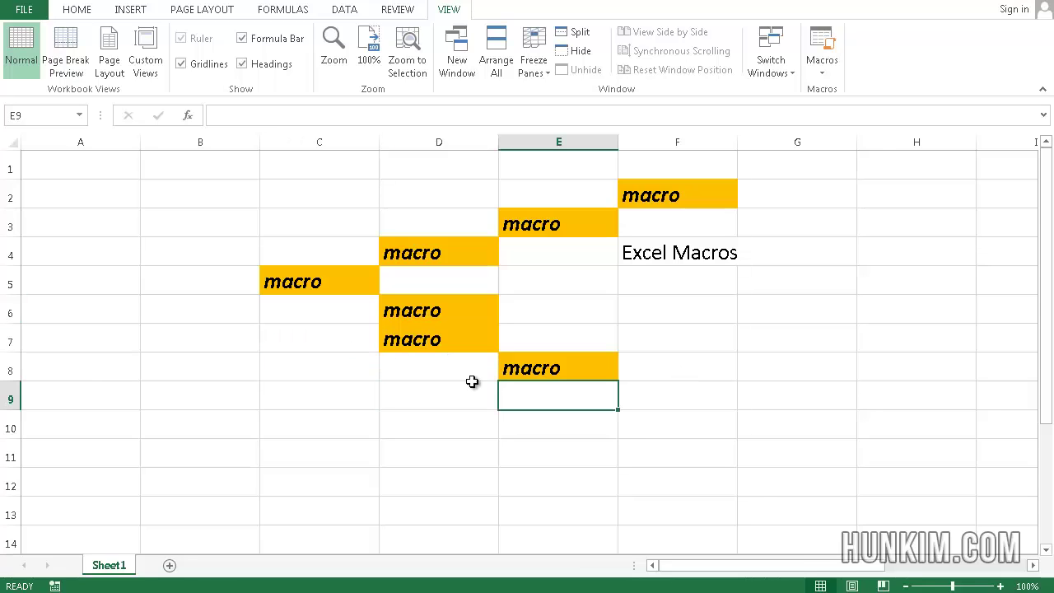